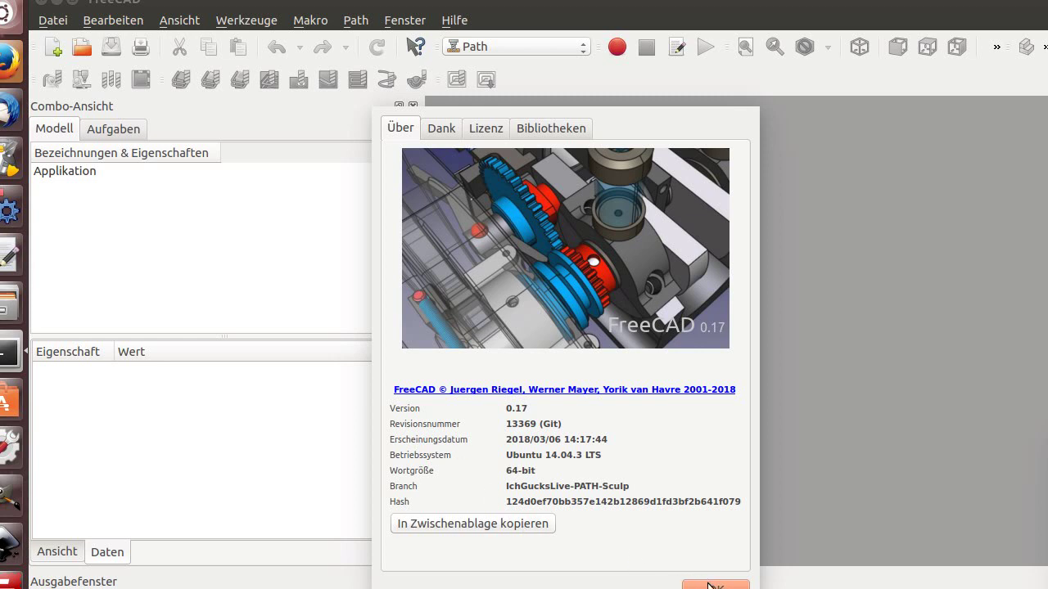
- Close the About FreeCAD 0.17 dialog with OK
{"action": "left_click", "coordinate": [711, 585]}
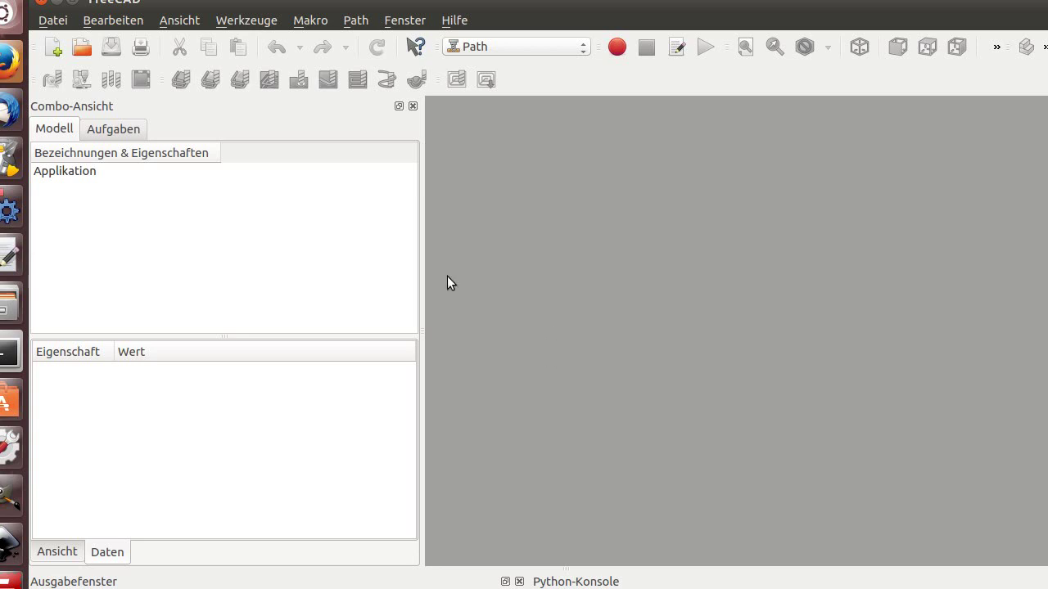
- Open the recent file 00_Trochoidal.fcstd, then orbit and zoom to inspect the block and toolpath
{"action": "left_click", "coordinate": [51, 19]}
{"action": "mouse_move", "coordinate": [87, 351]}
{"action": "left_click", "coordinate": [355, 349]}
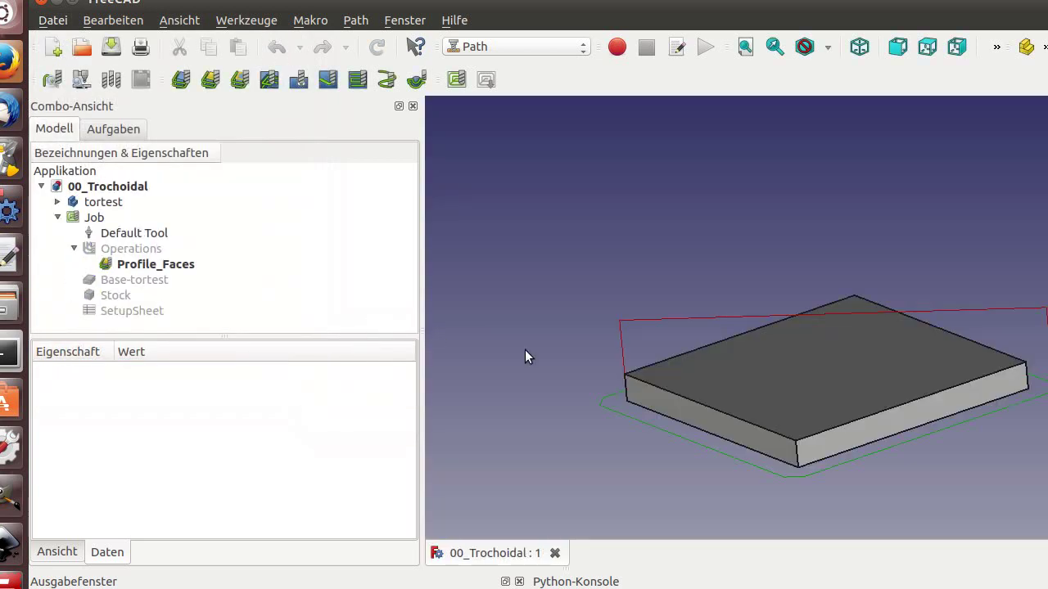
{"action": "middle_click_drag", "start_coordinate": [529, 397], "coordinate": [611, 435]}
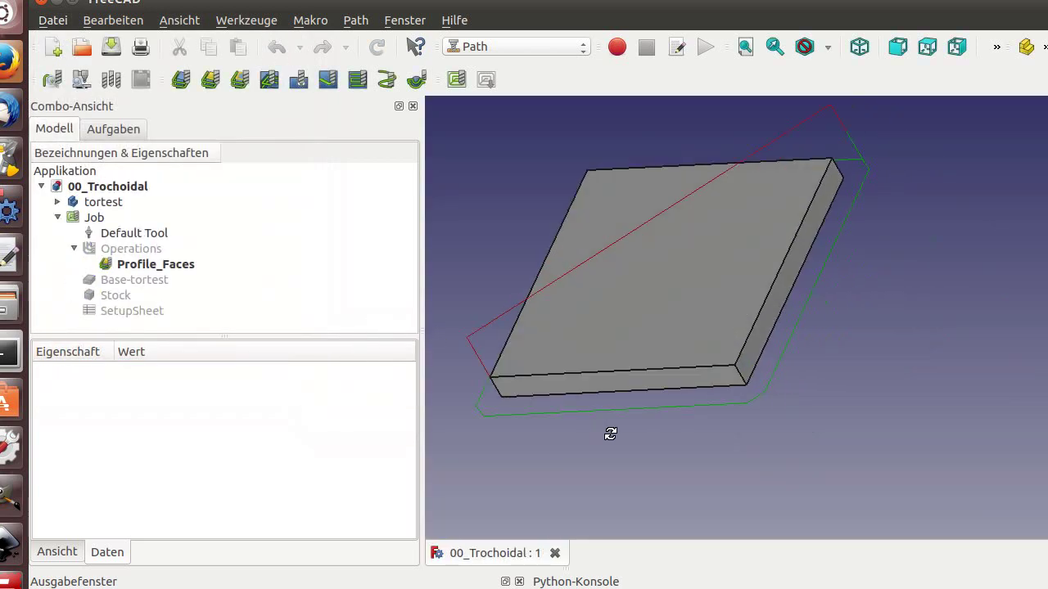
{"action": "scroll", "coordinate": [793, 299], "scroll_direction": "up", "scroll_amount": 4}
{"action": "scroll", "coordinate": [760, 295], "scroll_direction": "down", "scroll_amount": 3}
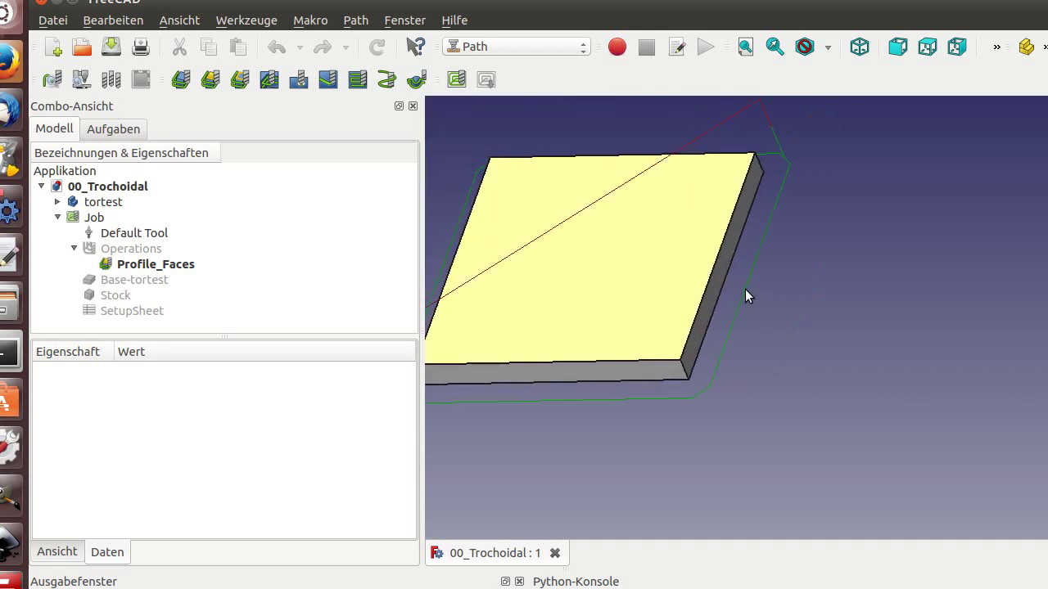
{"action": "scroll", "coordinate": [685, 286], "scroll_direction": "up", "scroll_amount": 5}
{"action": "scroll", "coordinate": [684, 286], "scroll_direction": "down", "scroll_amount": 5}
{"action": "scroll", "coordinate": [554, 262], "scroll_direction": "up", "scroll_amount": 1}
{"action": "scroll", "coordinate": [553, 259], "scroll_direction": "up", "scroll_amount": 5}
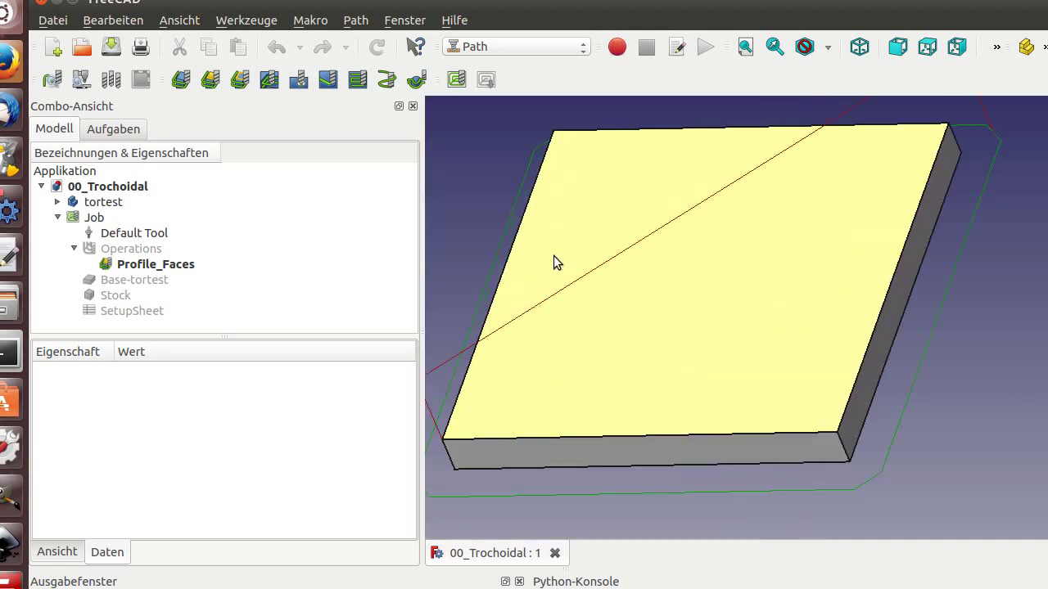
{"action": "scroll", "coordinate": [580, 292], "scroll_direction": "down", "scroll_amount": 4}
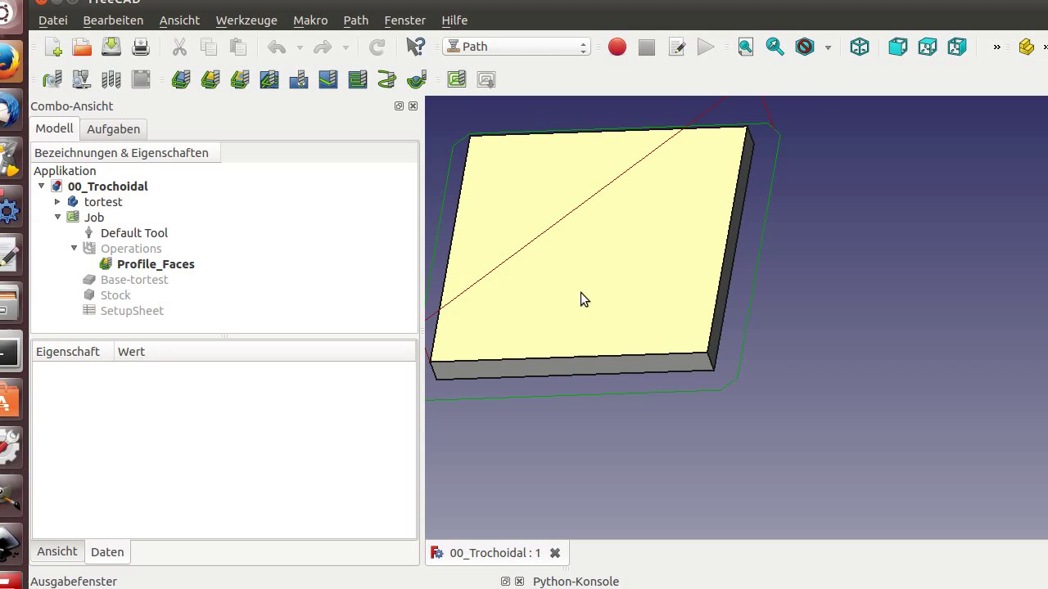
{"action": "scroll", "coordinate": [718, 416], "scroll_direction": "up", "scroll_amount": 3}
{"action": "scroll", "coordinate": [725, 383], "scroll_direction": "up", "scroll_amount": 2}
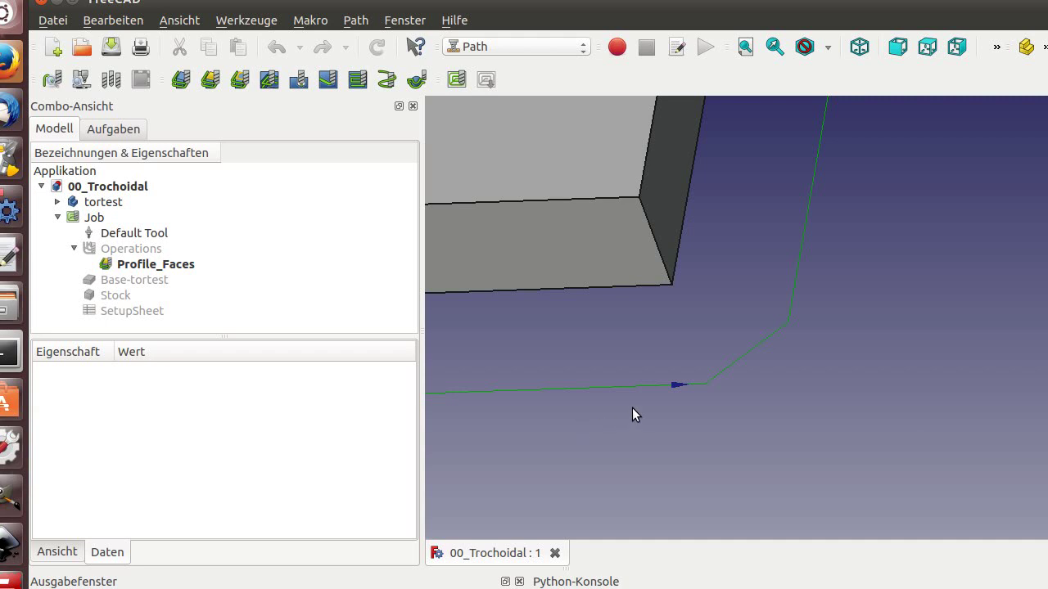
{"action": "scroll", "coordinate": [632, 408], "scroll_direction": "down", "scroll_amount": 3}
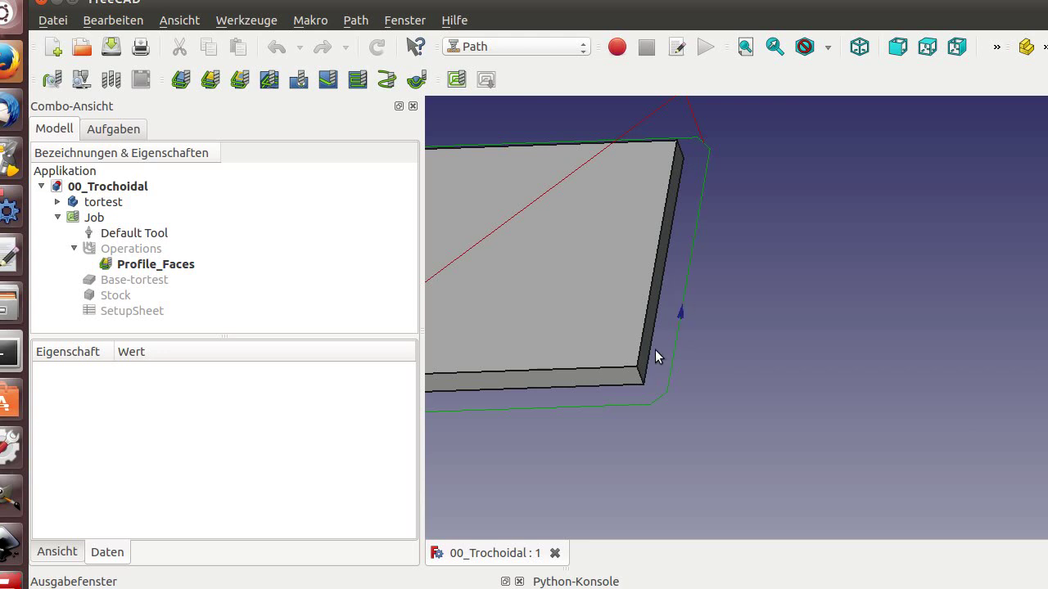
- Select Profile_Faces in the tree and scroll its properties down to the Profile group
{"action": "left_click", "coordinate": [162, 265]}
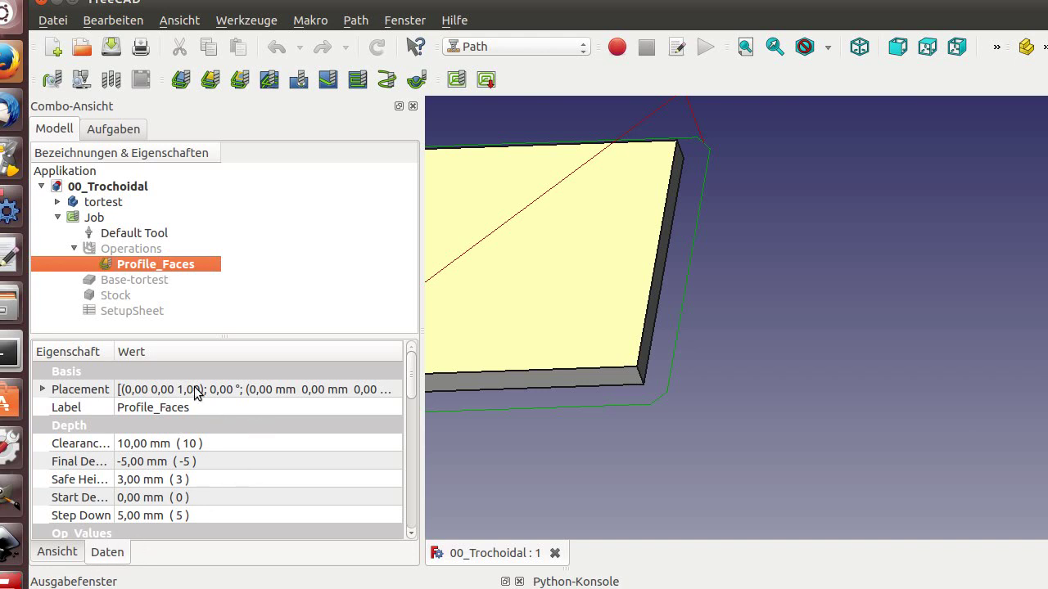
{"action": "scroll", "coordinate": [209, 491], "scroll_direction": "down", "scroll_amount": 5}
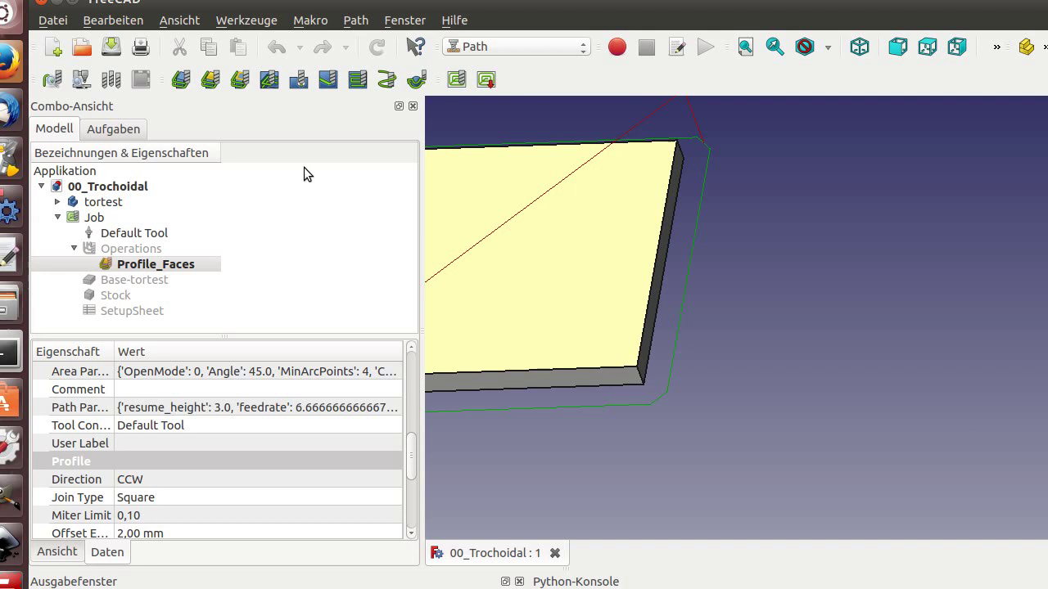
{"action": "left_click", "coordinate": [355, 20]}
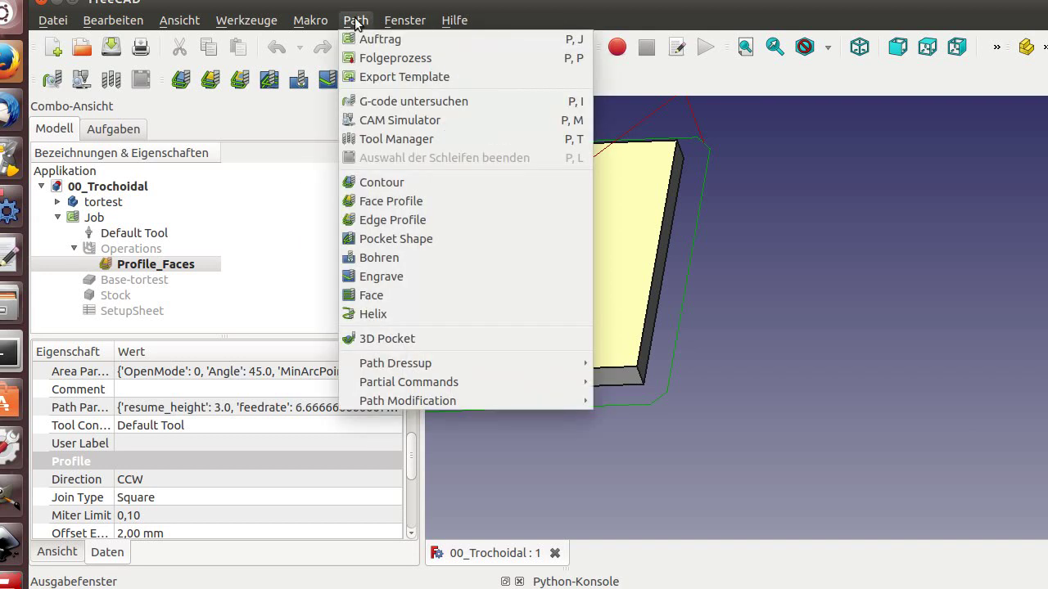
{"action": "left_click", "coordinate": [246, 224]}
{"action": "right_click", "coordinate": [171, 268]}
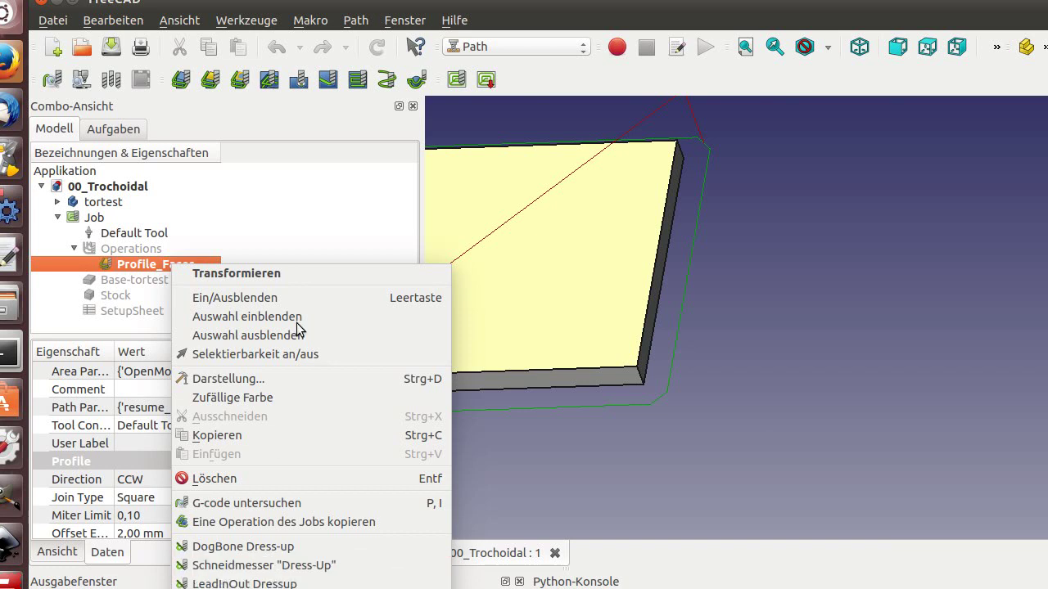
{"action": "left_click", "coordinate": [308, 206]}
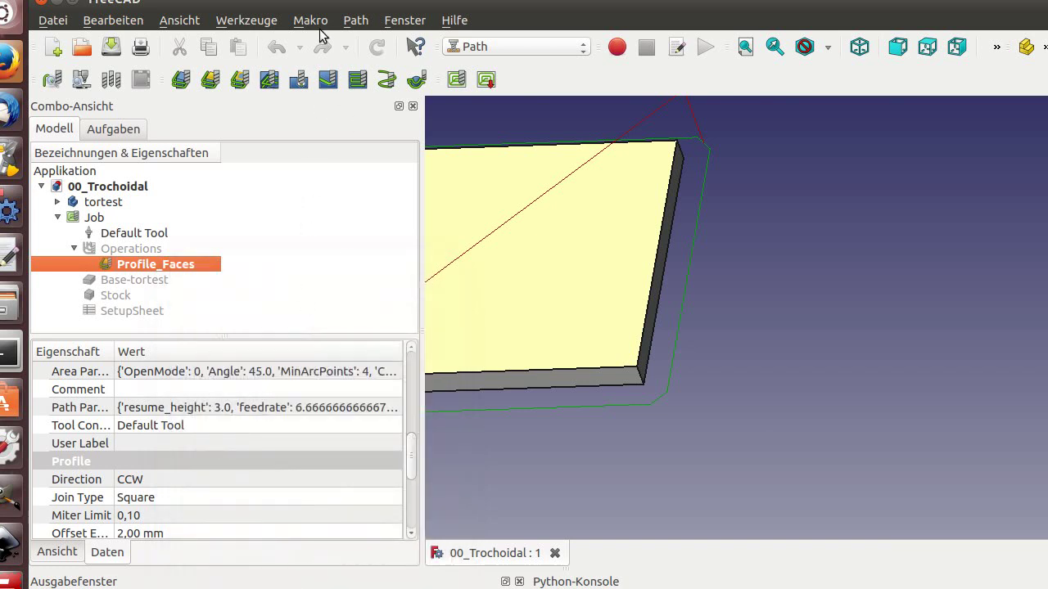
{"action": "left_click", "coordinate": [356, 20]}
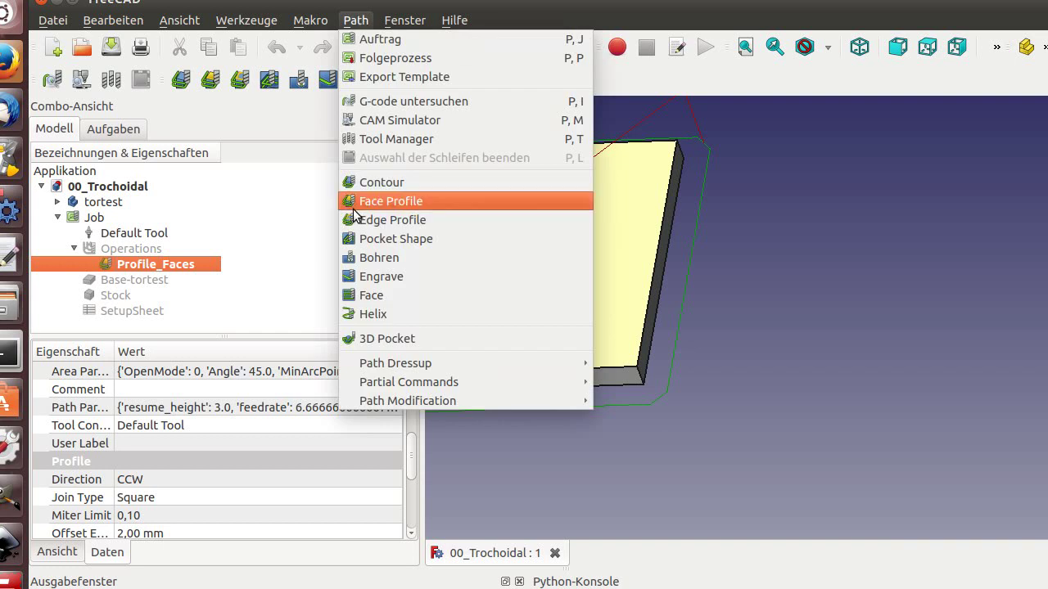
{"action": "mouse_move", "coordinate": [381, 373]}
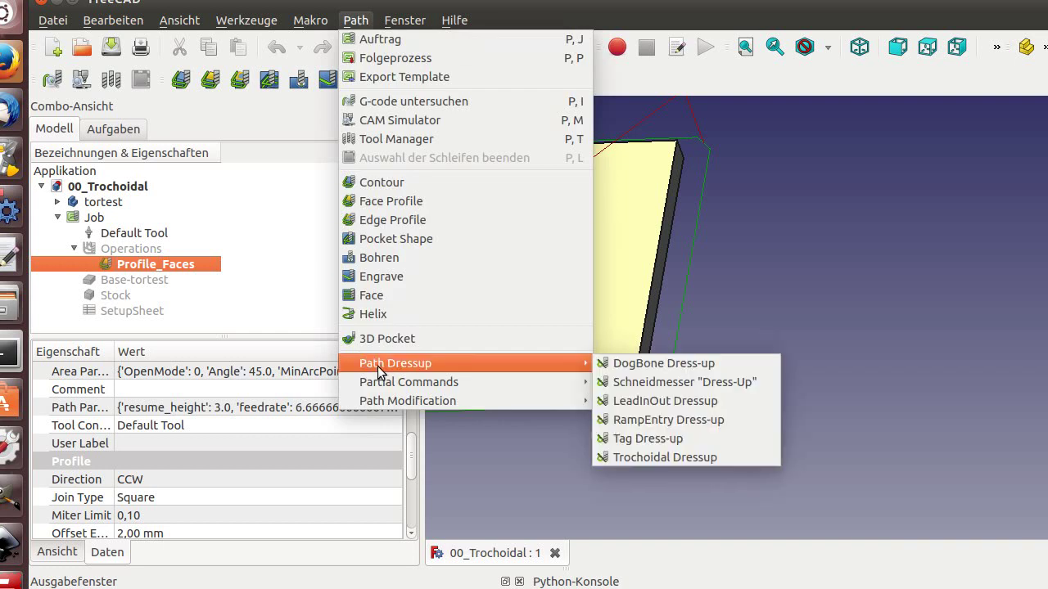
- Add a Trochoidal Dressup to Profile_Faces and zoom and orbit to inspect the looping toolpath
{"action": "left_click", "coordinate": [649, 456]}
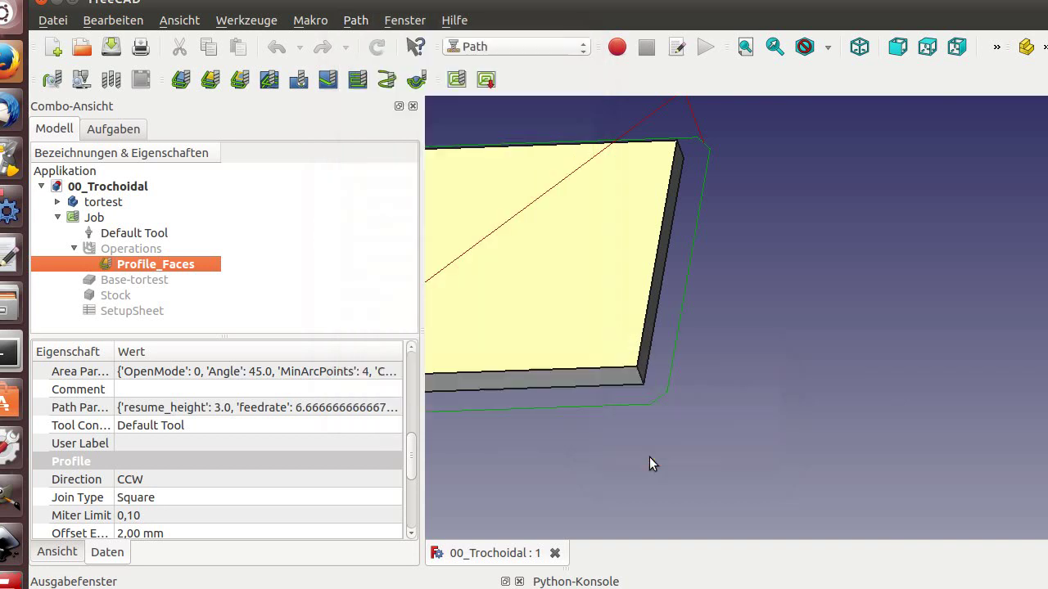
{"action": "scroll", "coordinate": [649, 457], "scroll_direction": "down", "scroll_amount": 5}
{"action": "scroll", "coordinate": [649, 457], "scroll_direction": "up", "scroll_amount": 3}
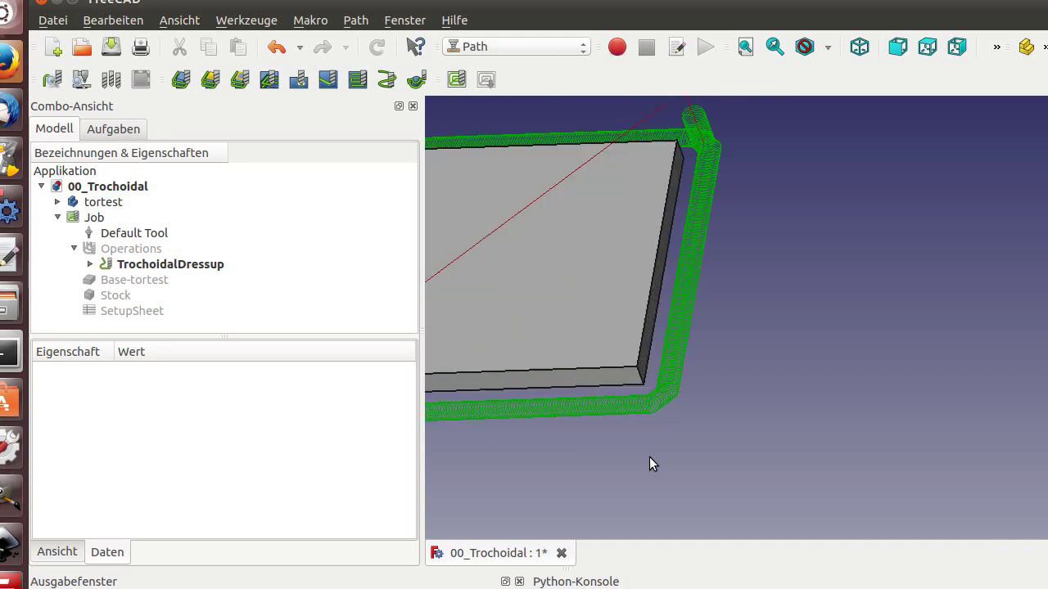
{"action": "scroll", "coordinate": [649, 457], "scroll_direction": "down", "scroll_amount": 2}
{"action": "scroll", "coordinate": [675, 254], "scroll_direction": "up", "scroll_amount": 2}
{"action": "scroll", "coordinate": [676, 254], "scroll_direction": "up", "scroll_amount": 3}
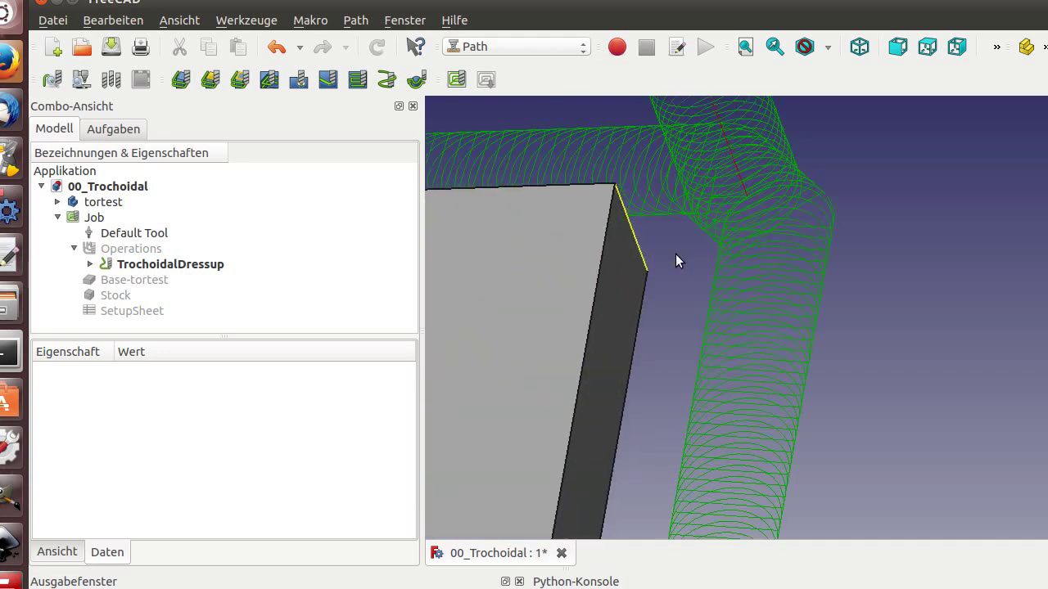
{"action": "scroll", "coordinate": [676, 253], "scroll_direction": "down", "scroll_amount": 1}
{"action": "scroll", "coordinate": [675, 260], "scroll_direction": "down", "scroll_amount": 2}
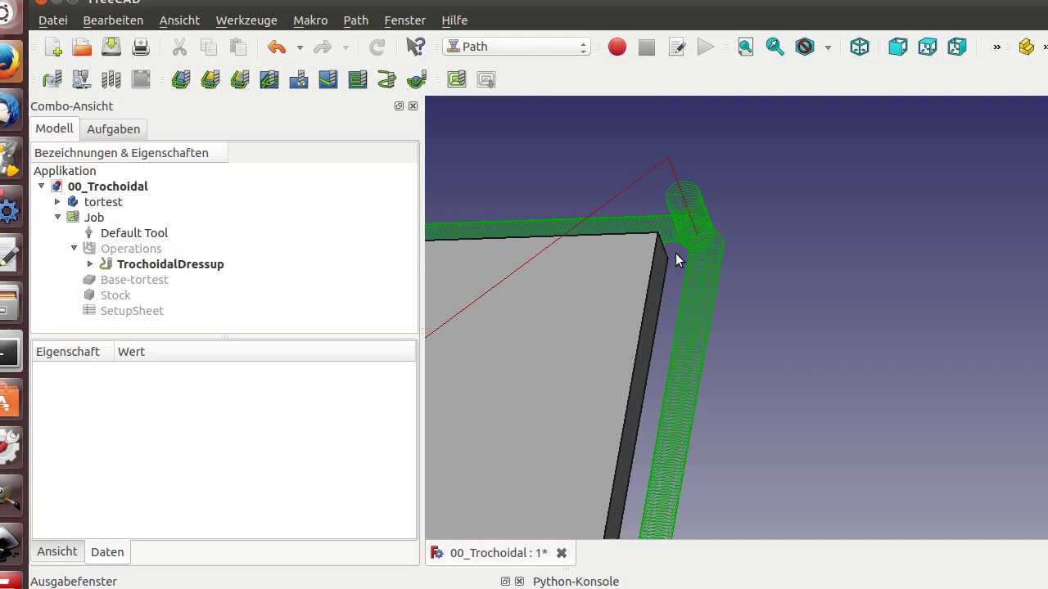
{"action": "mouse_move", "coordinate": [682, 365]}
{"action": "middle_mouse_down"}
{"action": "mouse_move", "coordinate": [666, 328]}
{"action": "mouse_move", "coordinate": [663, 370]}
{"action": "mouse_move", "coordinate": [715, 374]}
{"action": "mouse_move", "coordinate": [685, 351]}
{"action": "mouse_move", "coordinate": [662, 362]}
{"action": "mouse_move", "coordinate": [666, 373]}
{"action": "middle_mouse_up"}
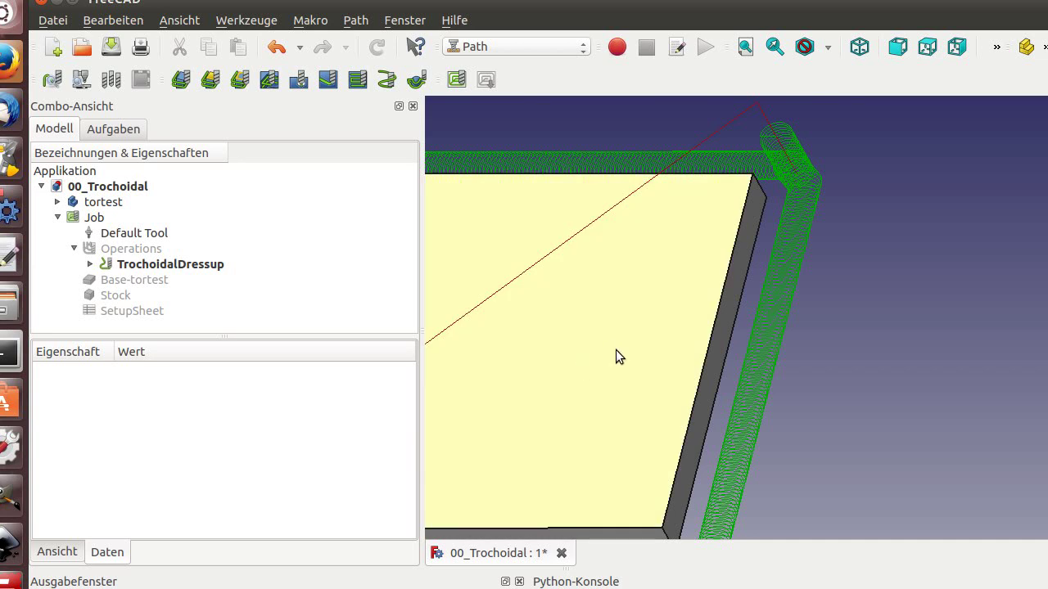
- Set the TrochoidalDressup's Climb Or Conventional property to Conventional
{"action": "left_click", "coordinate": [184, 264]}
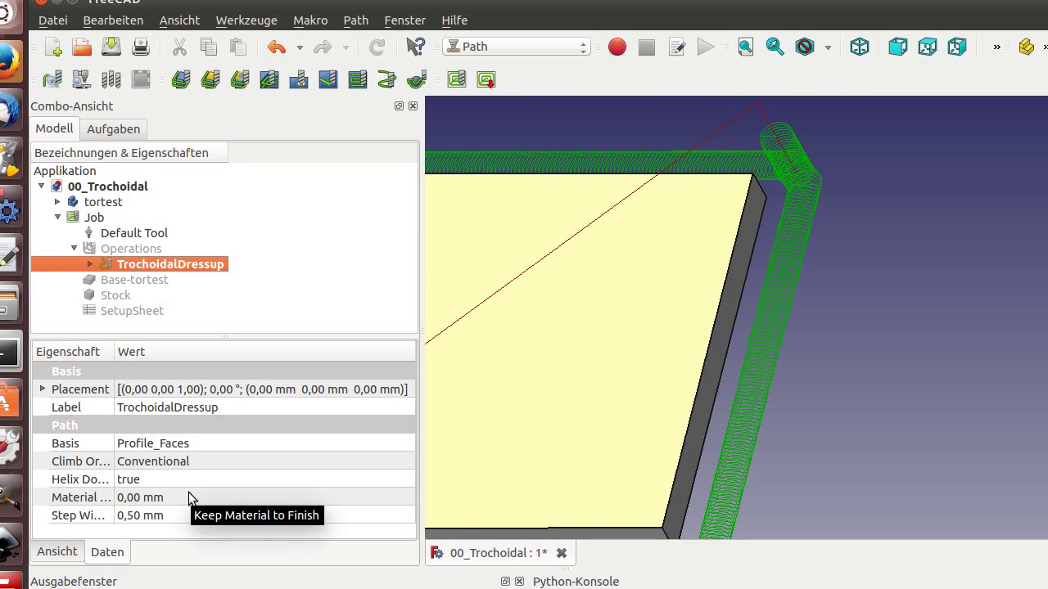
{"action": "left_click", "coordinate": [131, 465]}
{"action": "scroll", "coordinate": [711, 164], "scroll_direction": "up", "scroll_amount": 5}
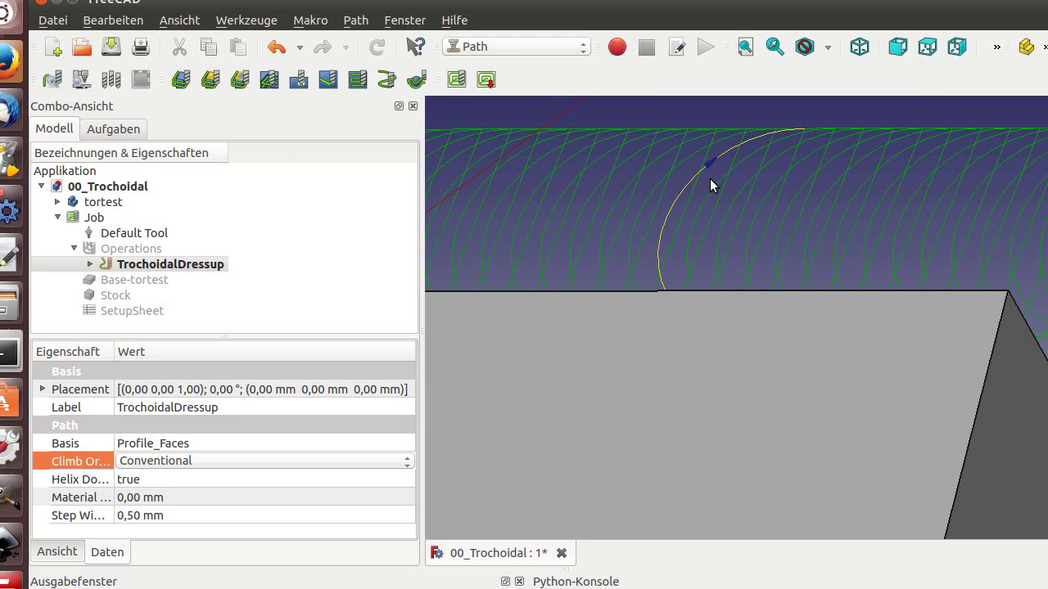
{"action": "scroll", "coordinate": [547, 290], "scroll_direction": "down", "scroll_amount": 5}
{"action": "scroll", "coordinate": [536, 286], "scroll_direction": "down", "scroll_amount": 5}
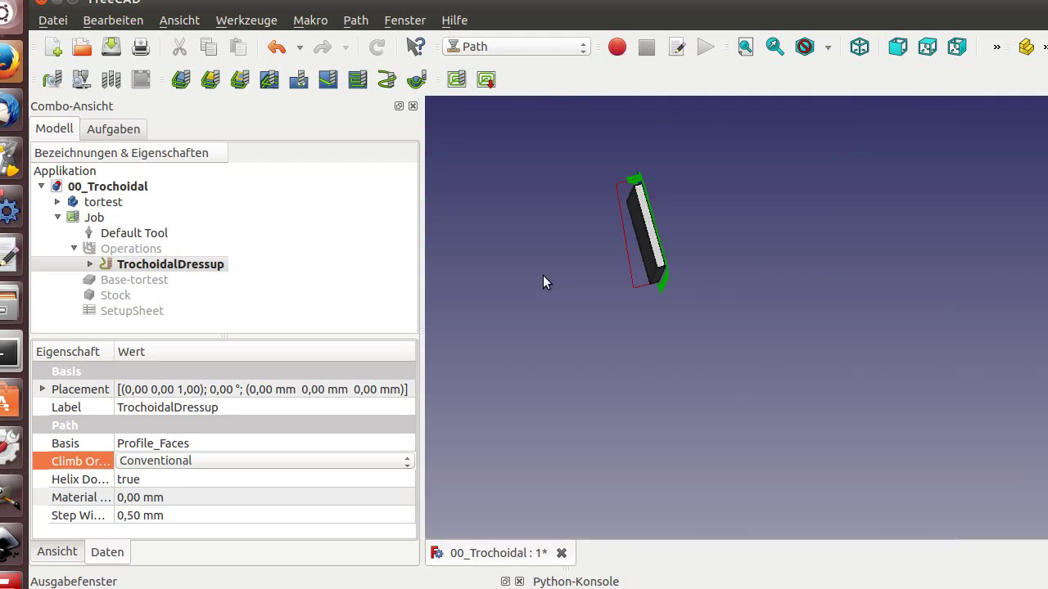
{"action": "middle_click_drag", "start_coordinate": [542, 282], "coordinate": [727, 199]}
{"action": "scroll", "coordinate": [720, 164], "scroll_direction": "up", "scroll_amount": 5}
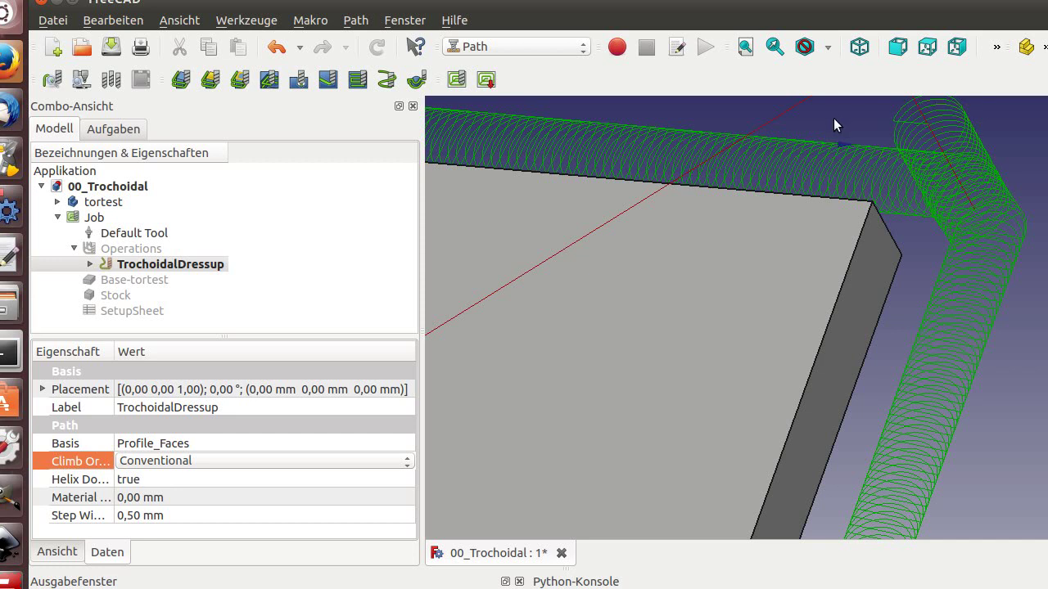
{"action": "left_click", "coordinate": [177, 461]}
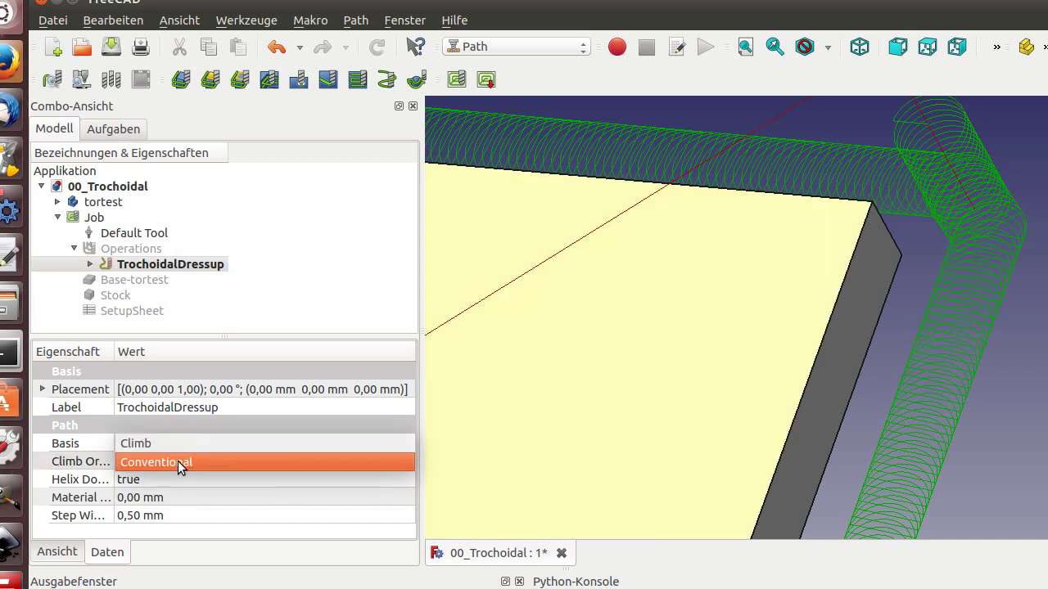
{"action": "left_click", "coordinate": [181, 443]}
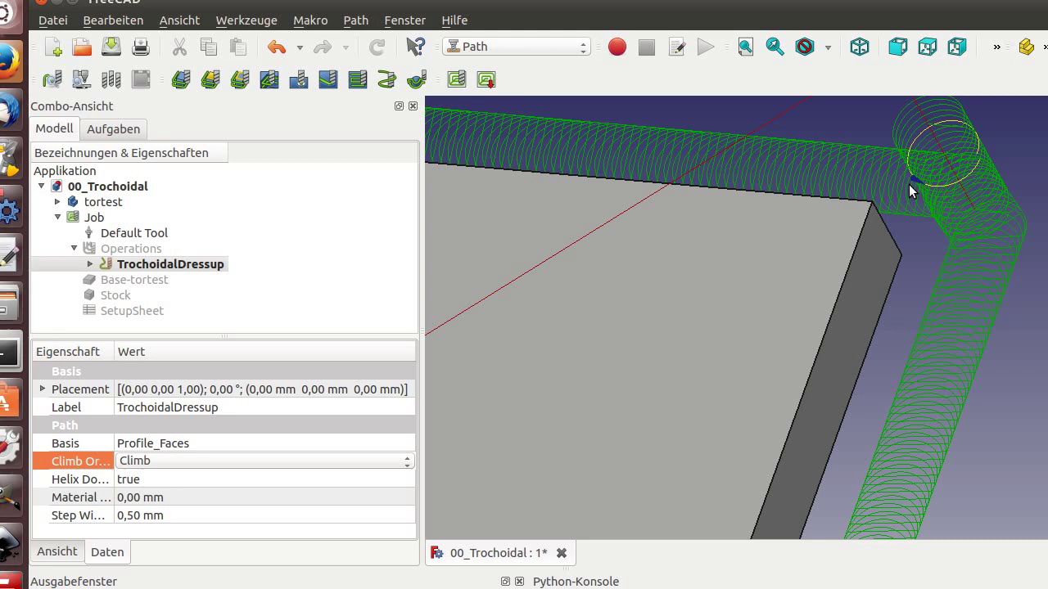
{"action": "left_click", "coordinate": [207, 463]}
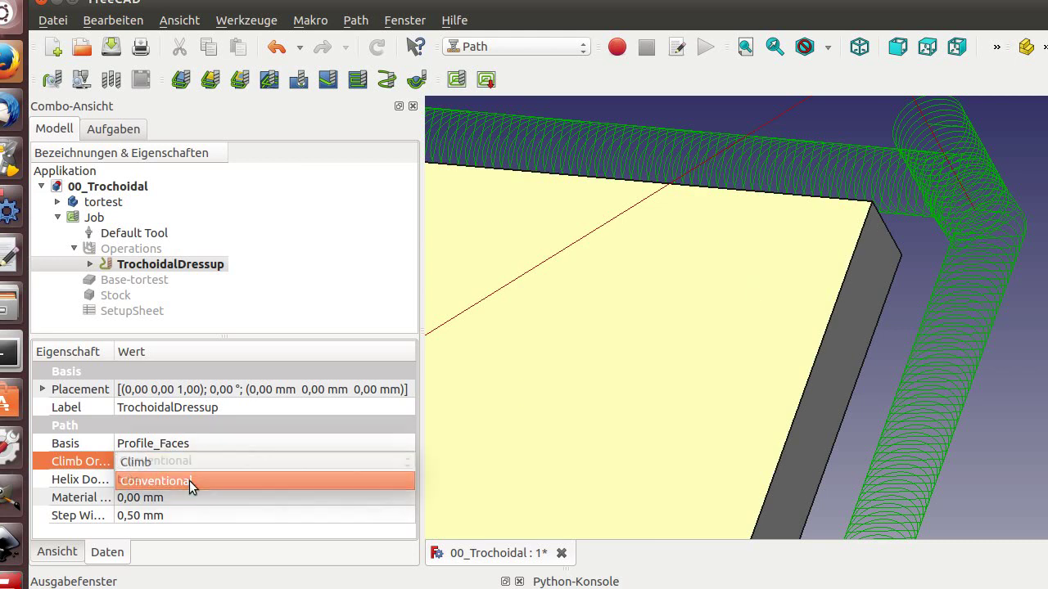
{"action": "left_click", "coordinate": [189, 483]}
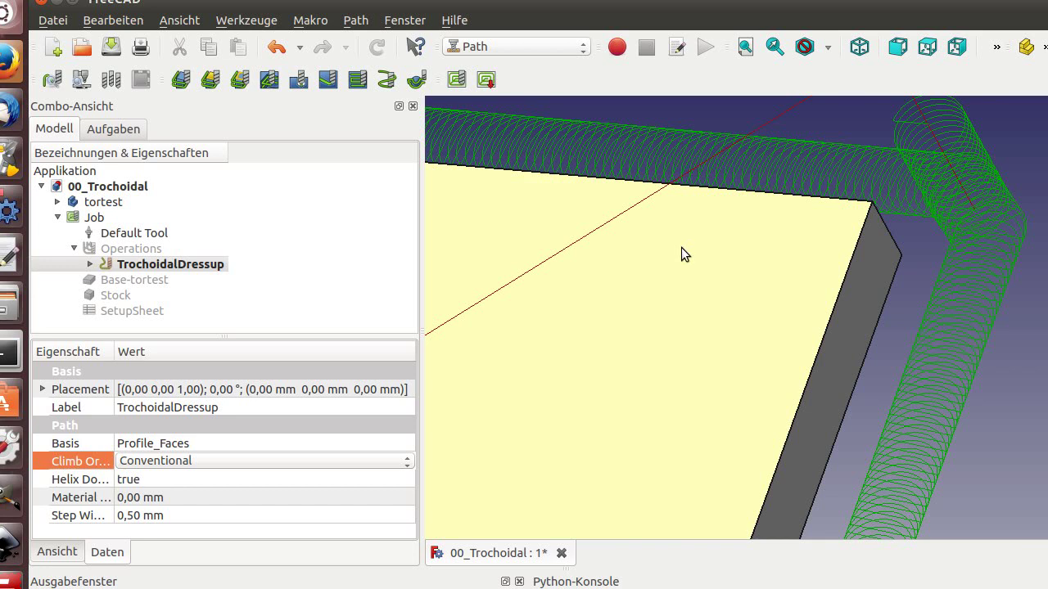
- Toggle the dressup's Helix Down property to false, then back to true
{"action": "left_click", "coordinate": [232, 479]}
{"action": "left_click", "coordinate": [232, 479]}
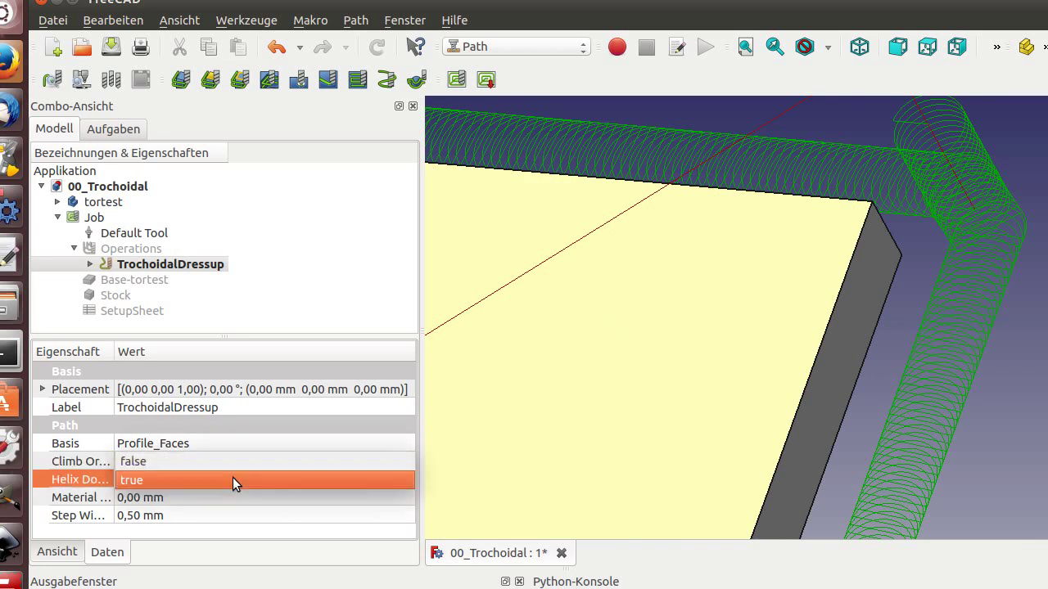
{"action": "left_click", "coordinate": [232, 463]}
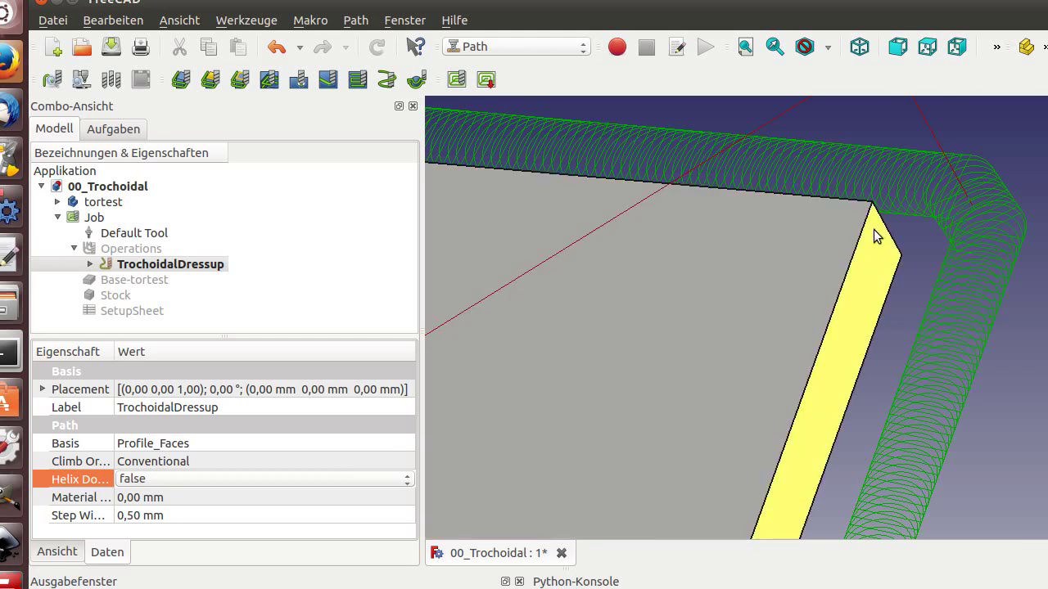
{"action": "left_click", "coordinate": [210, 478]}
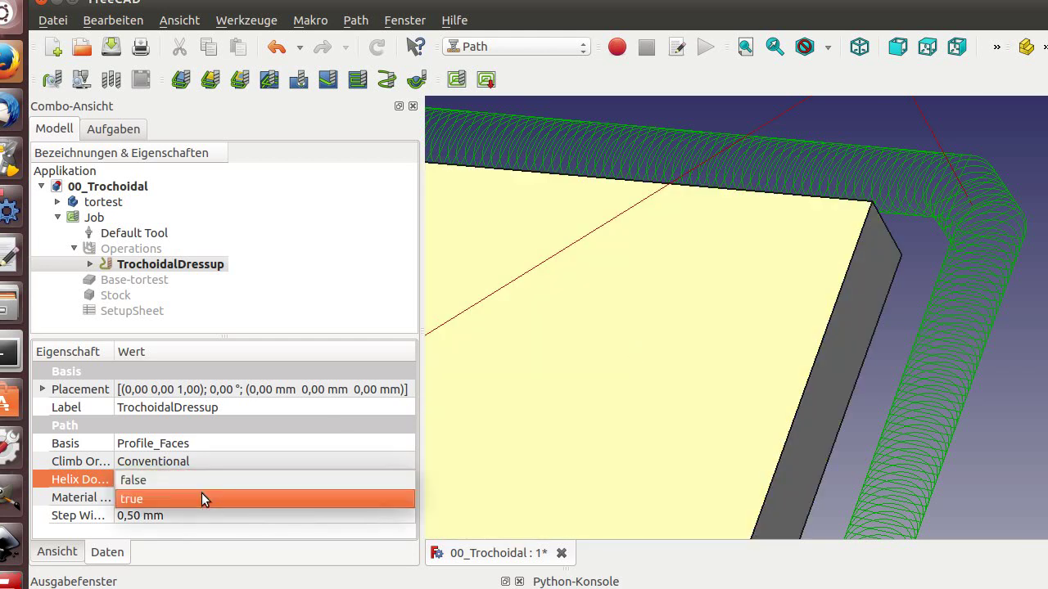
{"action": "left_click", "coordinate": [201, 493]}
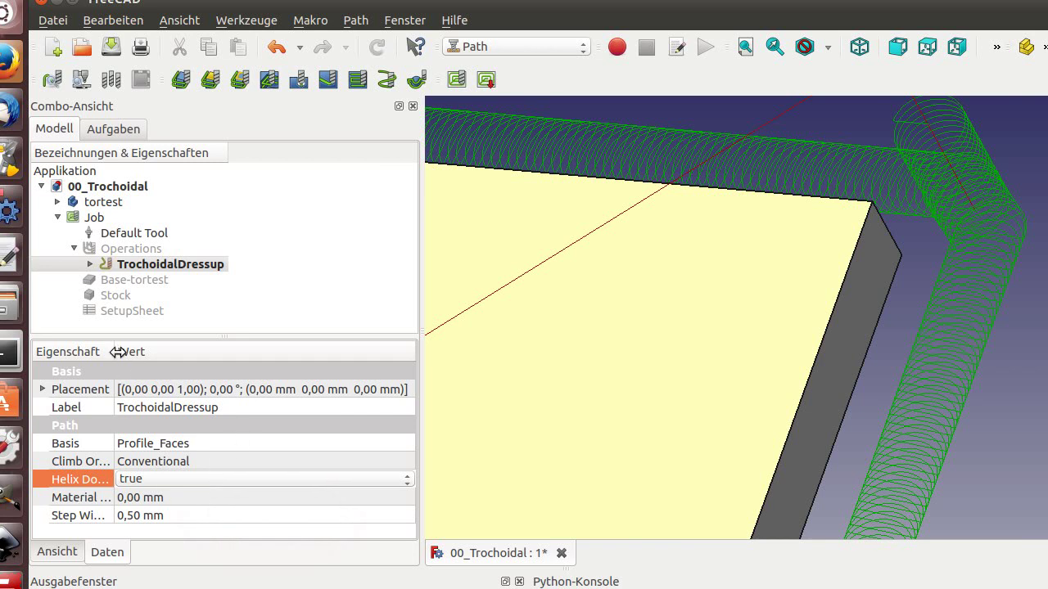
- Widen the property name column and zoom the 3D view in and out on the trochoidal loops
{"action": "left_click_drag", "start_coordinate": [116, 351], "coordinate": [163, 353]}
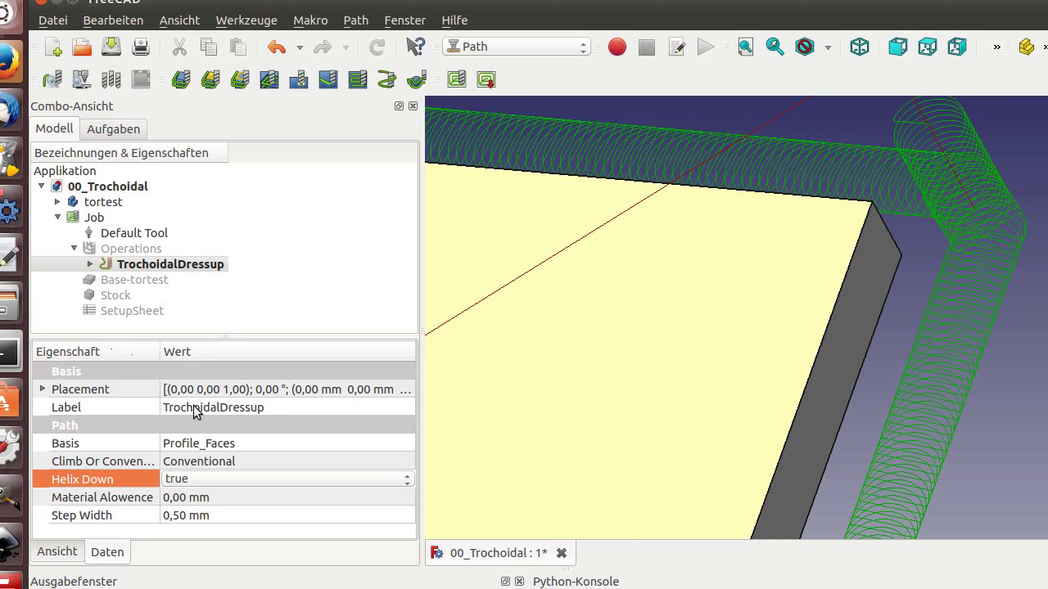
{"action": "scroll", "coordinate": [941, 372], "scroll_direction": "up", "scroll_amount": 8}
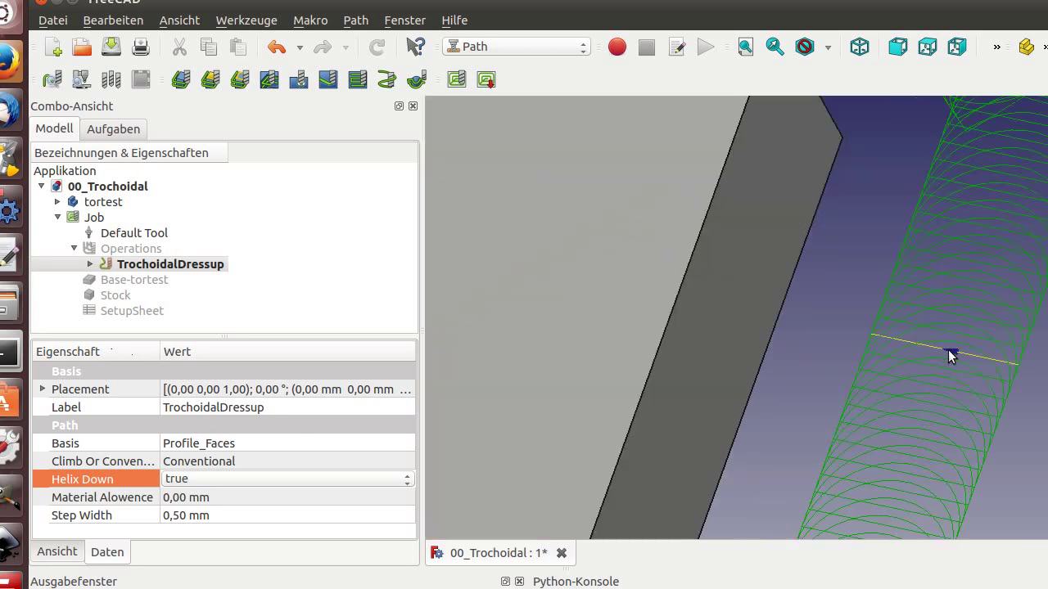
{"action": "scroll", "coordinate": [948, 354], "scroll_direction": "down", "scroll_amount": 3}
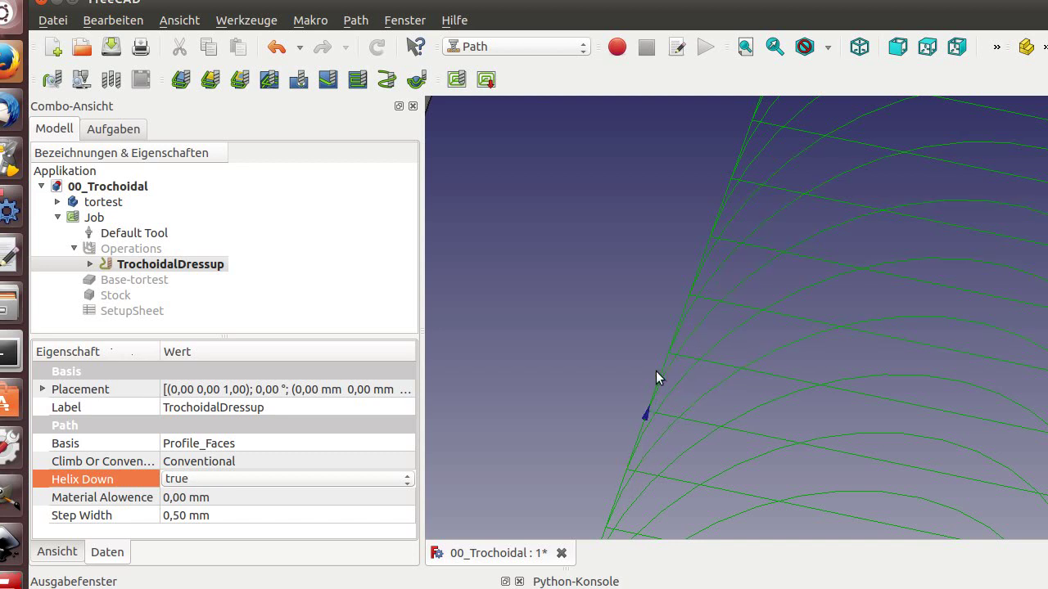
{"action": "scroll", "coordinate": [688, 312], "scroll_direction": "down", "scroll_amount": 6}
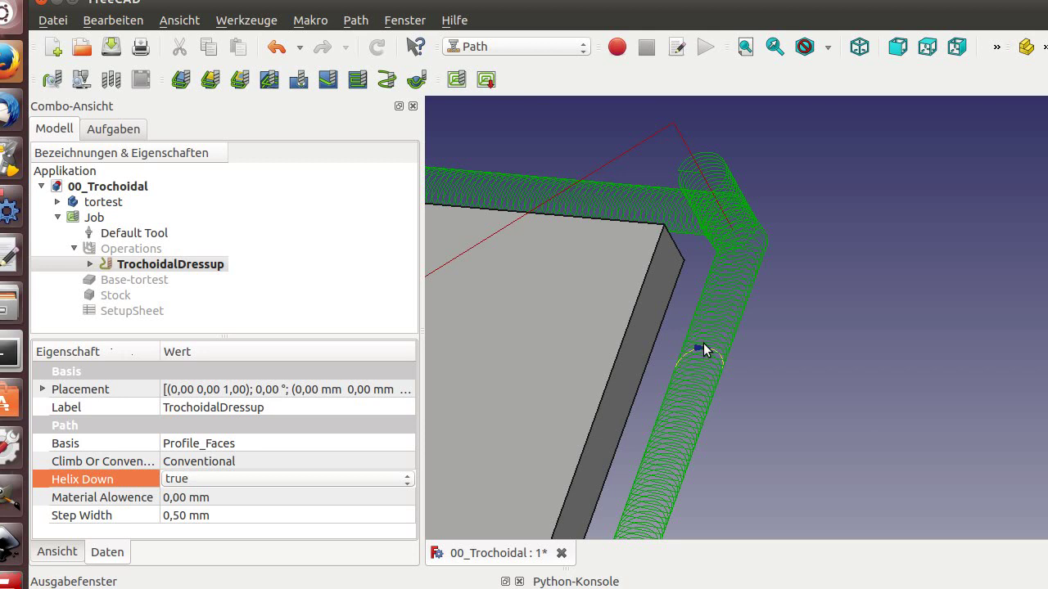
- Delete the TrochoidalDressup, confirming with Ja despite its dependencies
{"action": "right_click", "coordinate": [168, 264]}
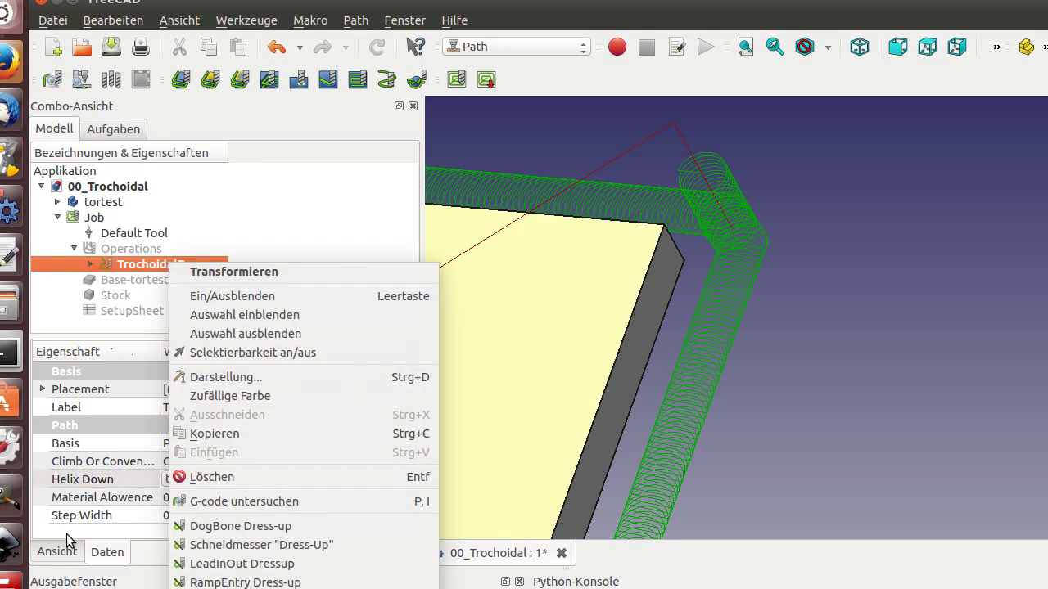
{"action": "left_click", "coordinate": [274, 473]}
{"action": "left_click", "coordinate": [709, 379]}
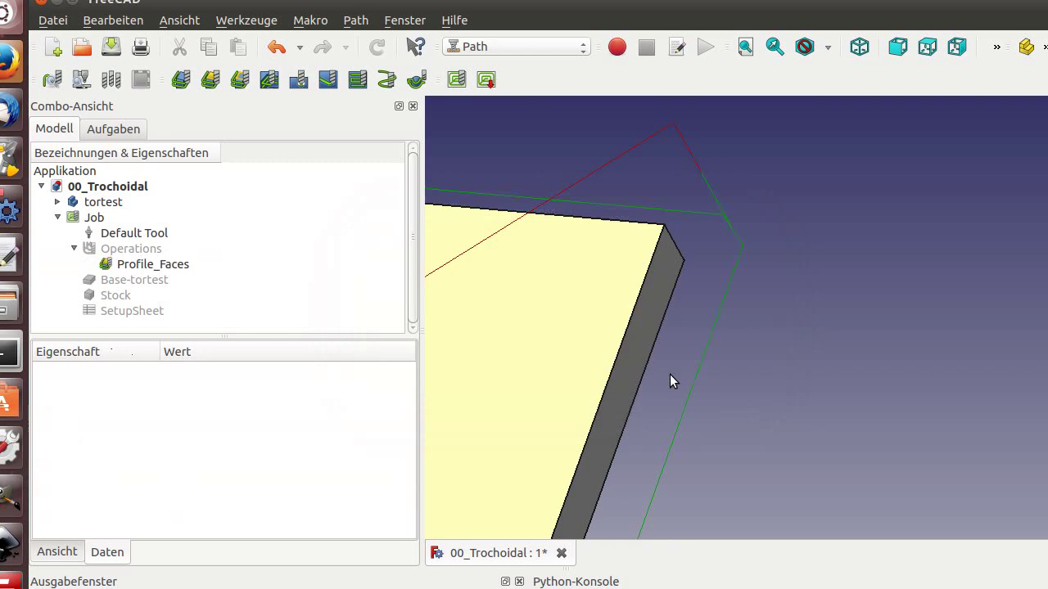
- Open the Profile_Faces task panel showing Outside cut side, CCW and 2,00 mm offset
{"action": "double_click", "coordinate": [170, 265]}
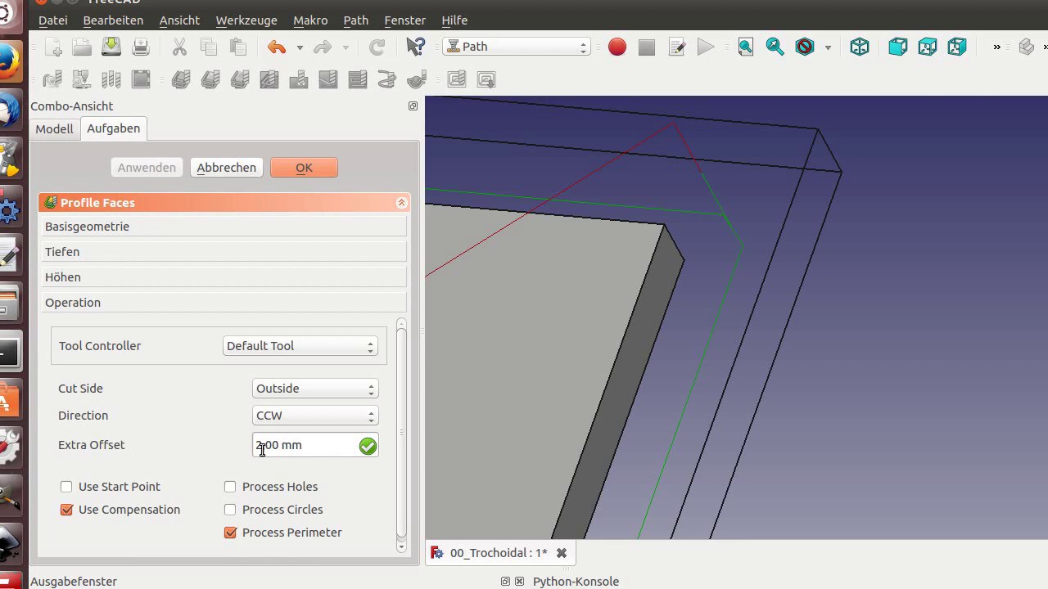
{"action": "mouse_move", "coordinate": [258, 446]}
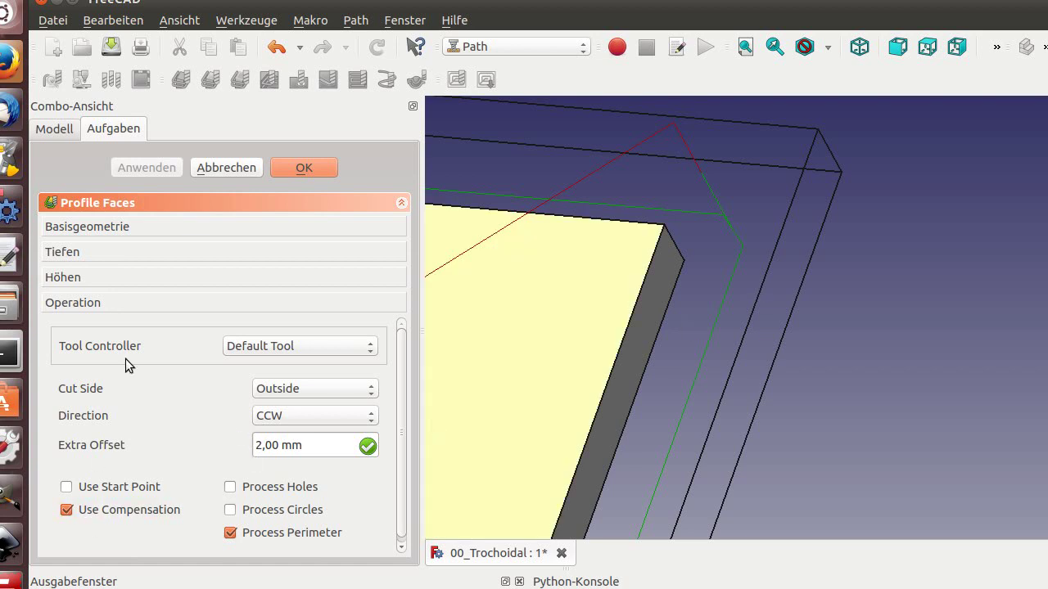
{"action": "scroll", "coordinate": [81, 331], "scroll_direction": "down", "scroll_amount": 1}
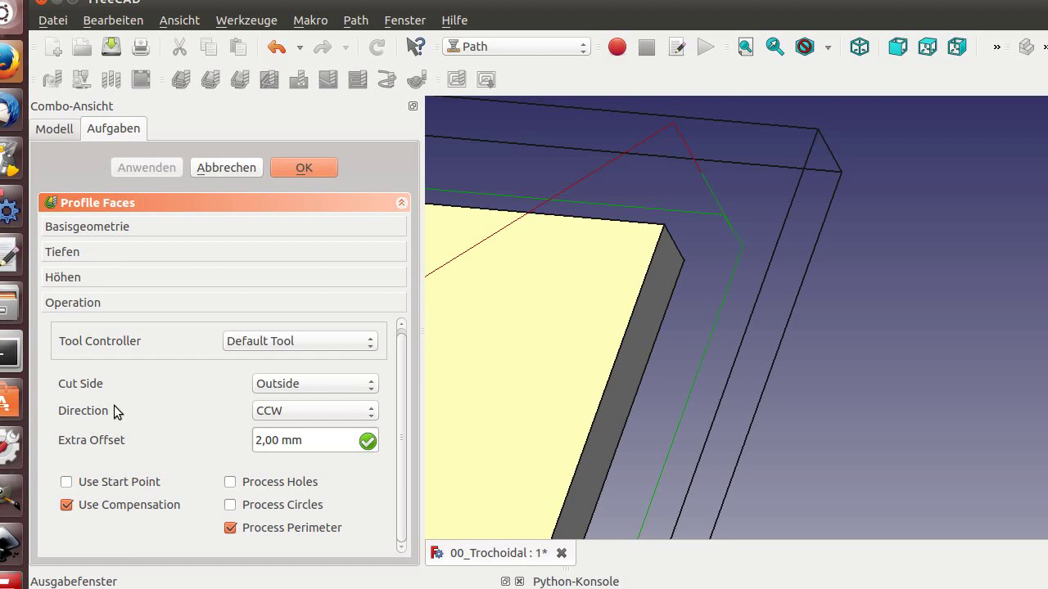
- Accept the Profile Faces panel, then review the Default Tool's 5,00 mm EndMill diameter and close the editor
{"action": "left_click", "coordinate": [299, 170]}
{"action": "double_click", "coordinate": [112, 232]}
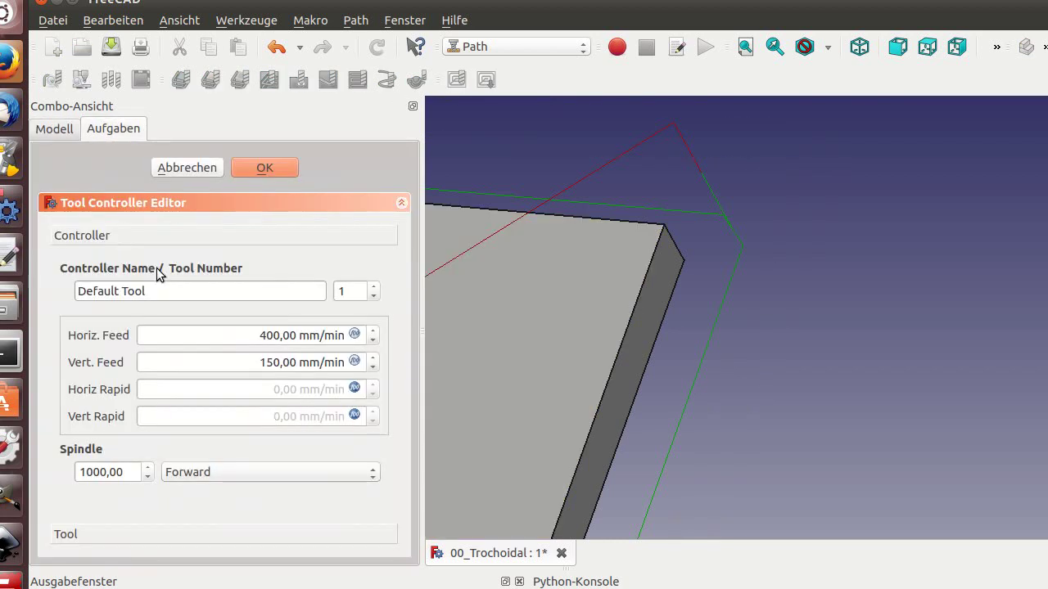
{"action": "left_click", "coordinate": [56, 532]}
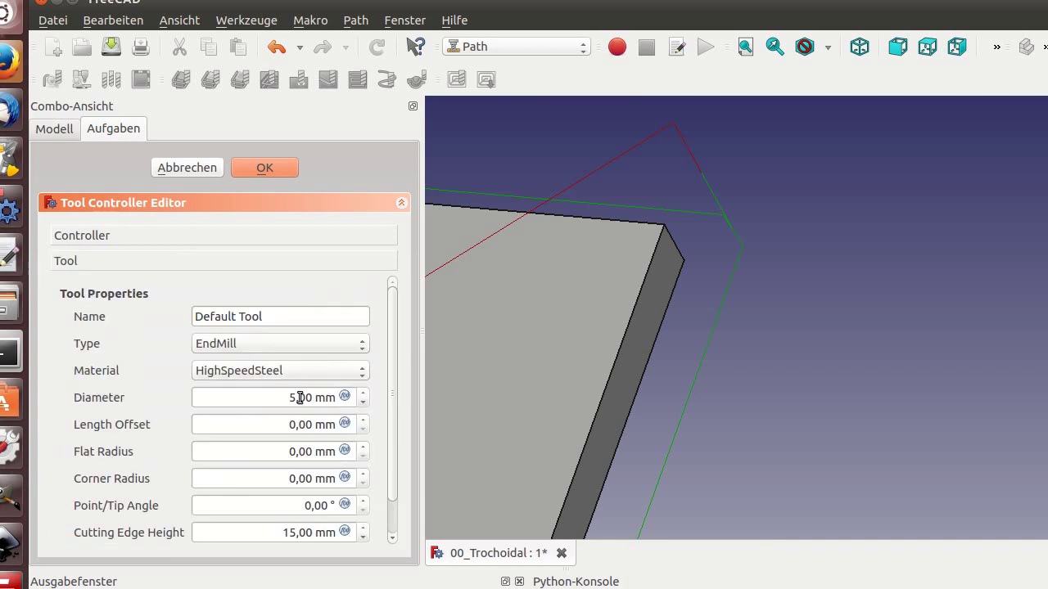
{"action": "left_click_drag", "start_coordinate": [280, 397], "coordinate": [344, 398]}
{"action": "left_click", "coordinate": [330, 319]}
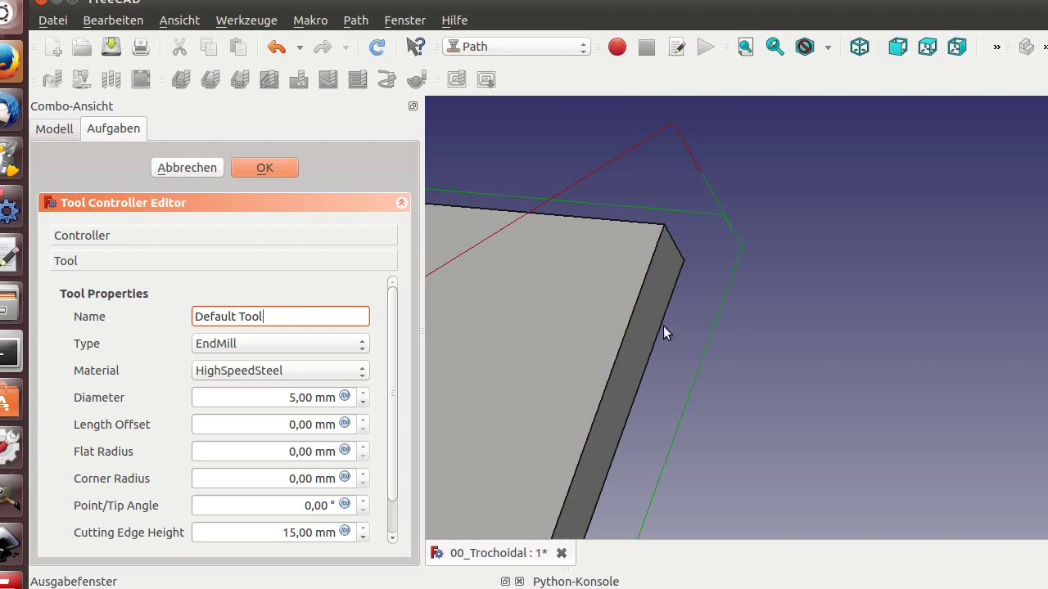
{"action": "left_click", "coordinate": [265, 168]}
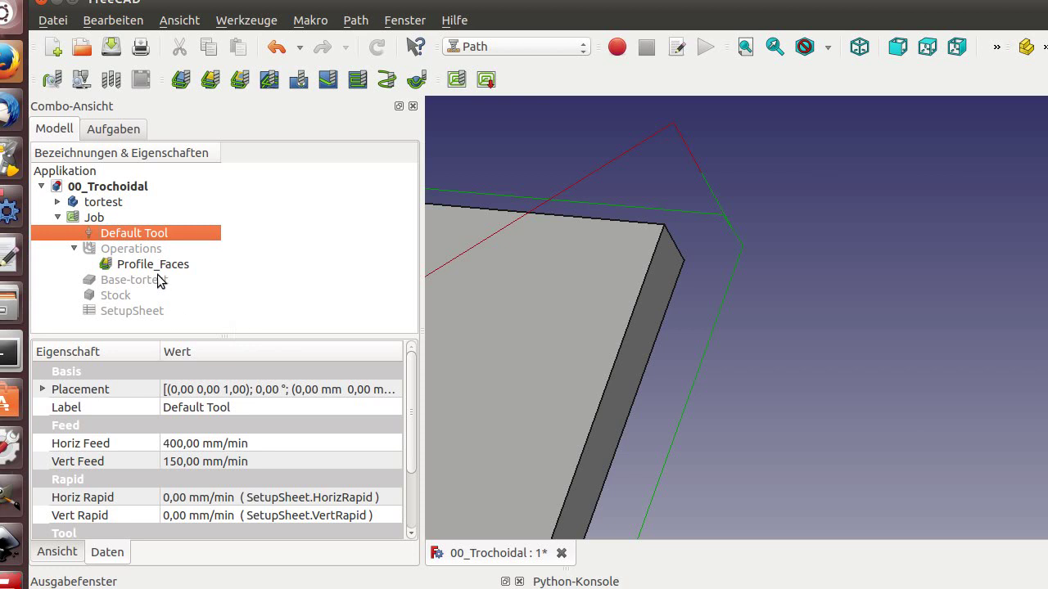
- Apply a Trochoidal Dressup to Profile_Faces from its context menu and zoom to view the loops
{"action": "right_click", "coordinate": [155, 266]}
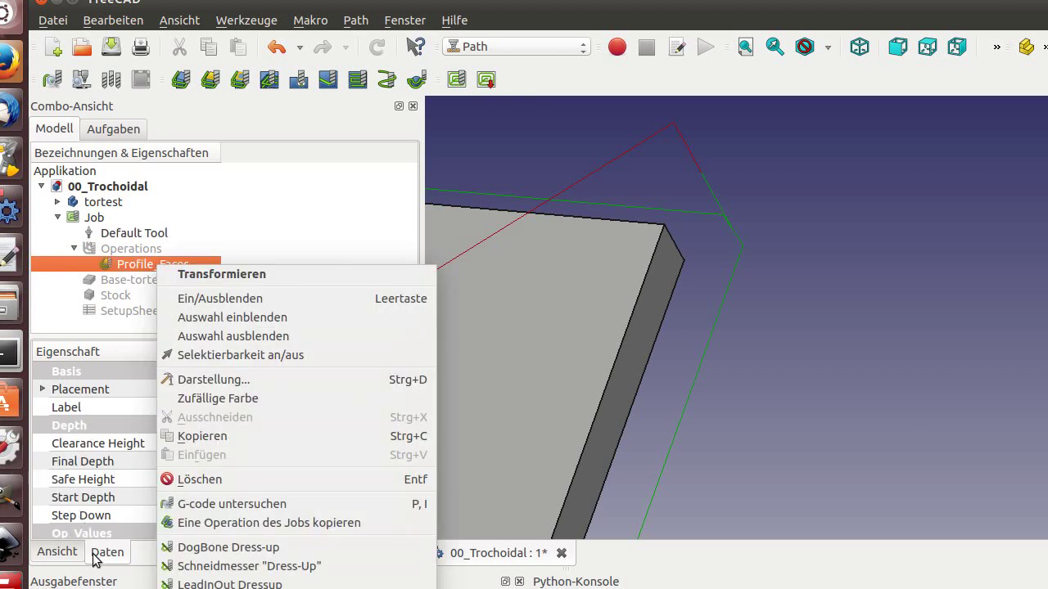
{"action": "left_click", "coordinate": [217, 585]}
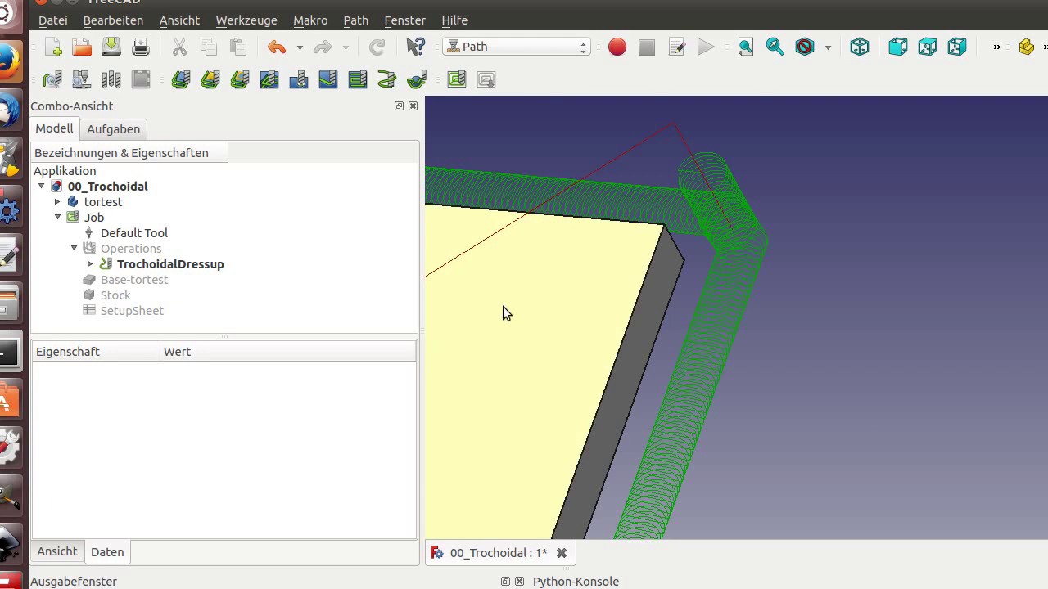
{"action": "scroll", "coordinate": [525, 319], "scroll_direction": "down", "scroll_amount": 3}
{"action": "scroll", "coordinate": [526, 319], "scroll_direction": "up", "scroll_amount": 3}
{"action": "scroll", "coordinate": [662, 153], "scroll_direction": "up", "scroll_amount": 3}
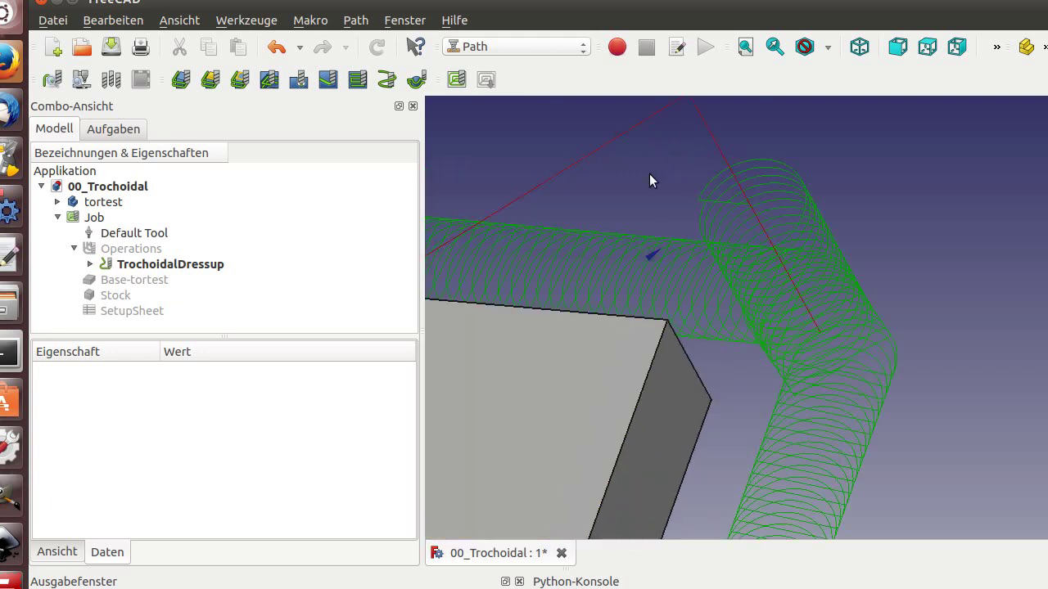
- Open the Path Simulator and play the TrochoidalDressup toolpath simulation
{"action": "left_click", "coordinate": [94, 85]}
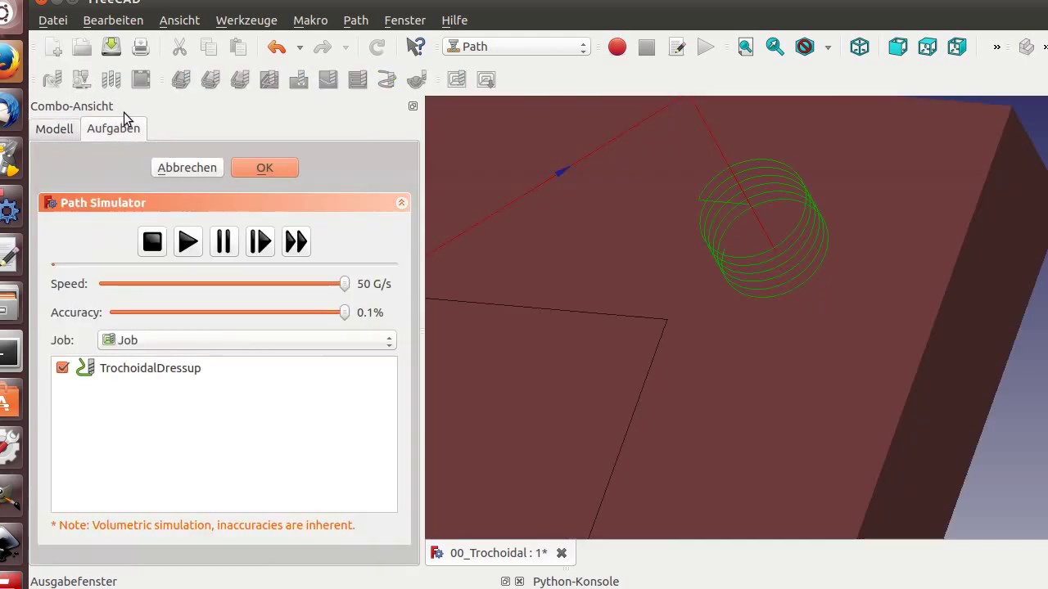
{"action": "left_click", "coordinate": [188, 242]}
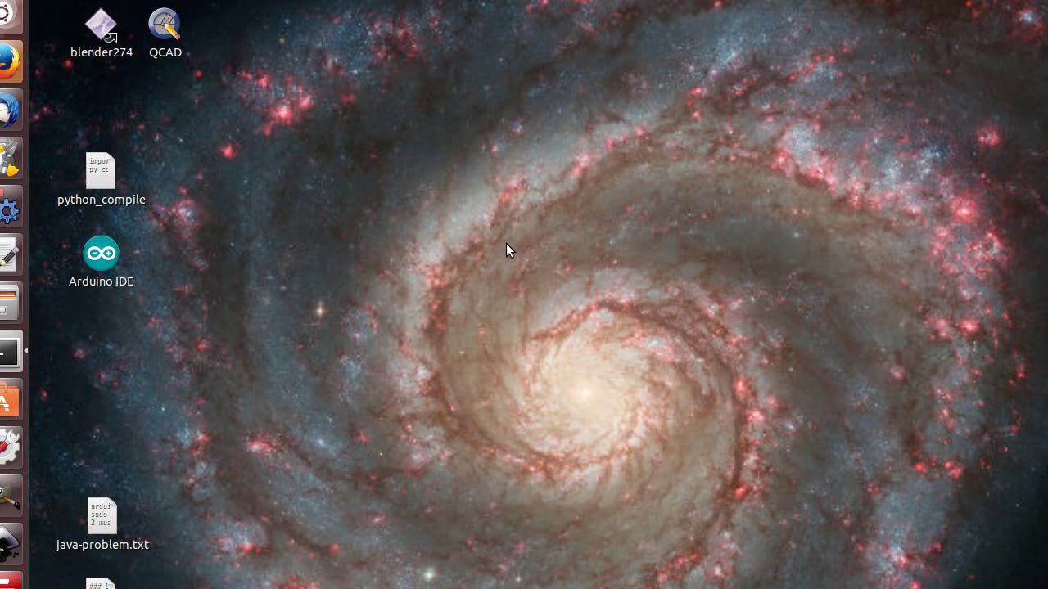